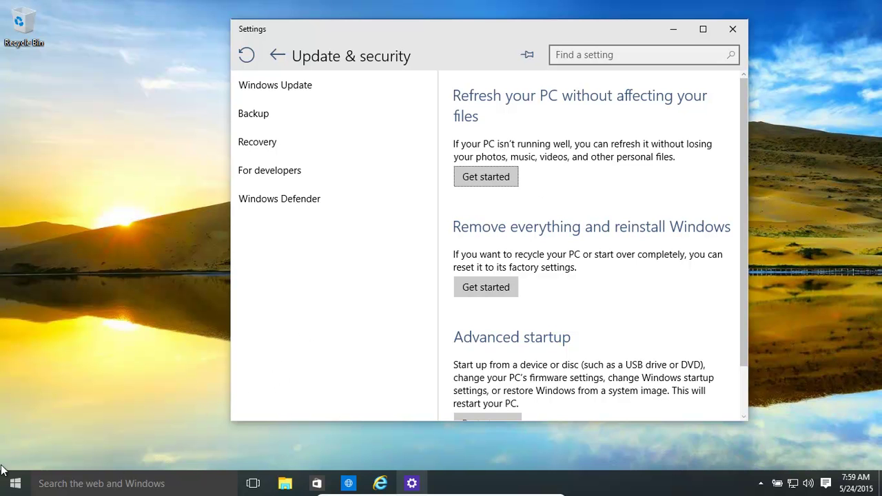
Step: Search Start for powershell and run Windows PowerShell as administrator, accepting the UAC prompt
left_click(18, 485)
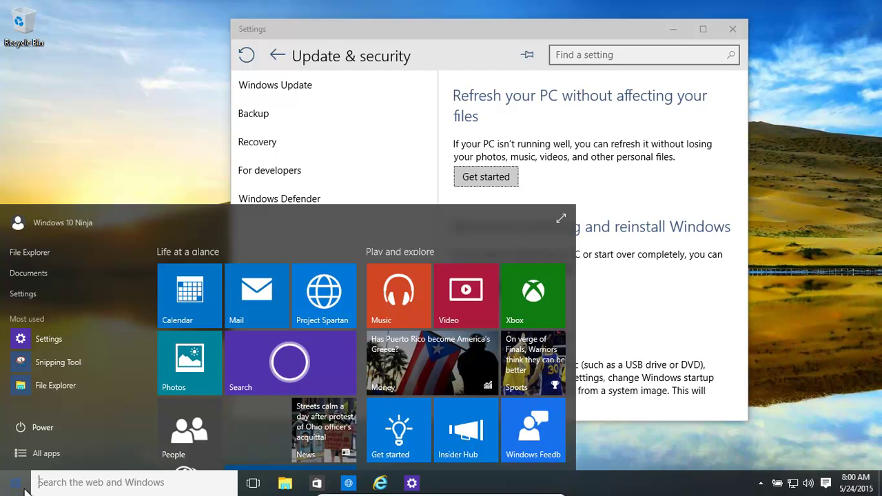
type("powershell")
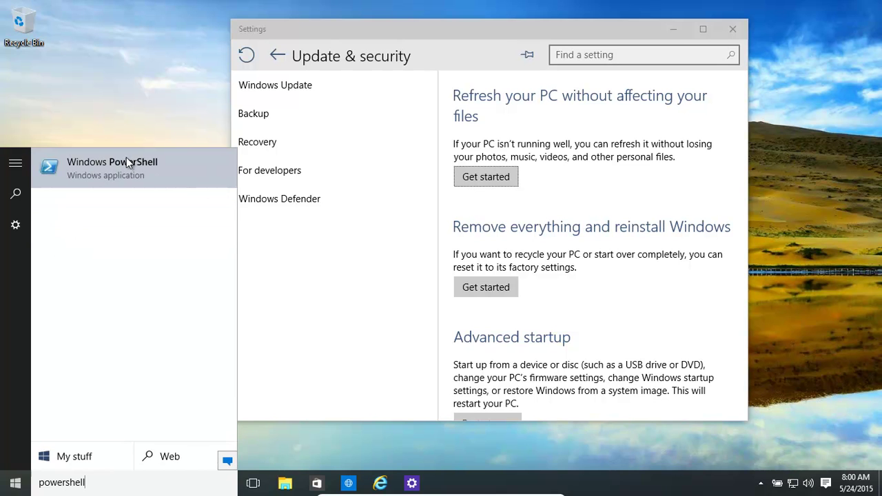
right_click(119, 175)
left_click(156, 188)
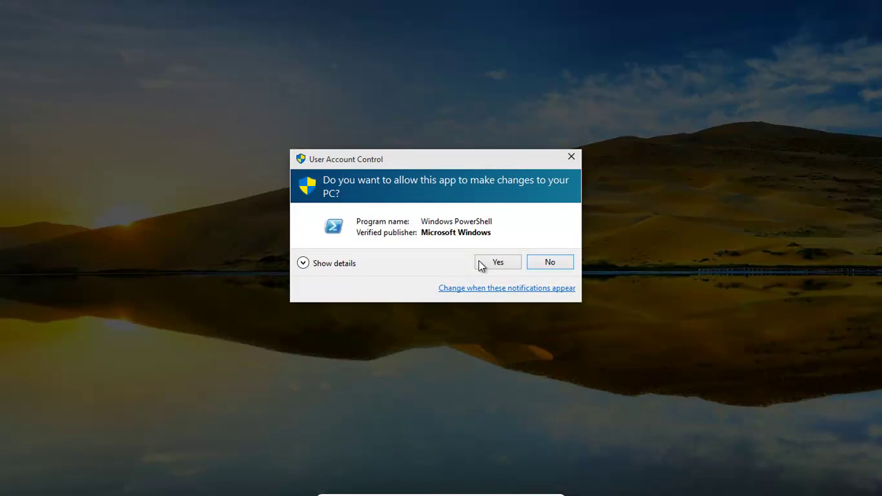
left_click(499, 264)
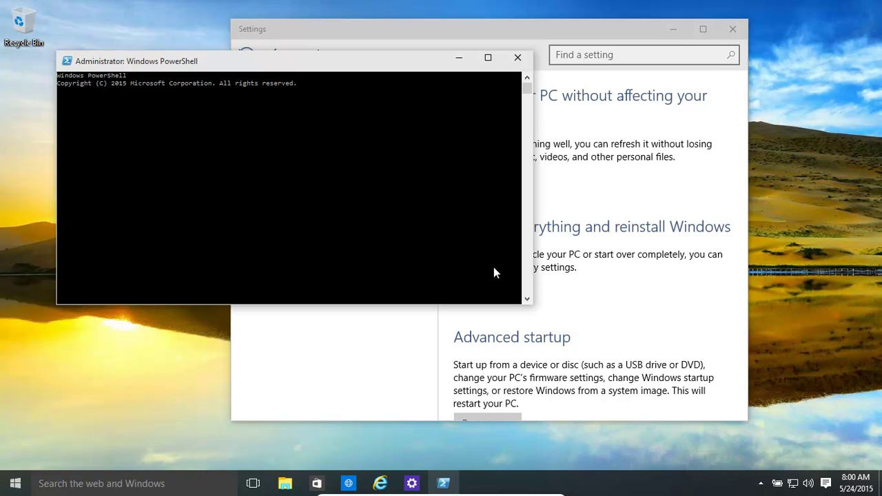
Step: Enter recimg /createimage c:\RefreshImage\ at the prompt without running it, correcting a typo
type("rec")
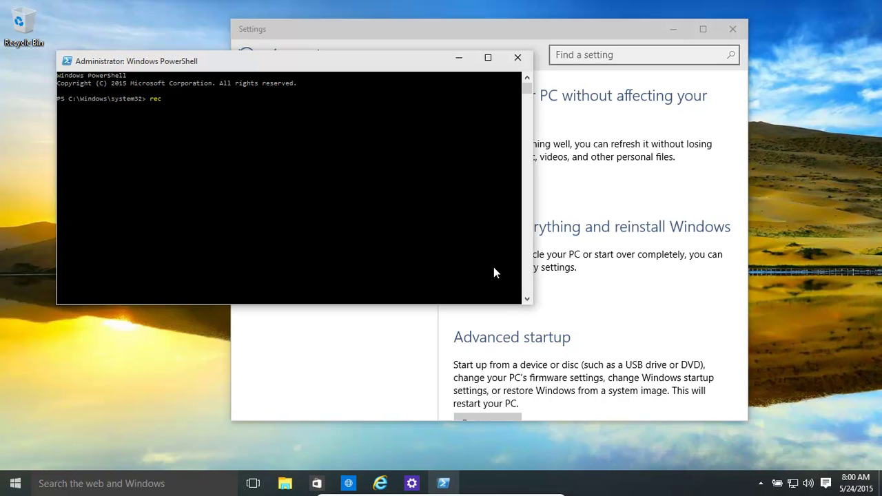
type("img ")
type("/create")
type("image")
type(" c:")
type("\\")
type("Refresh")
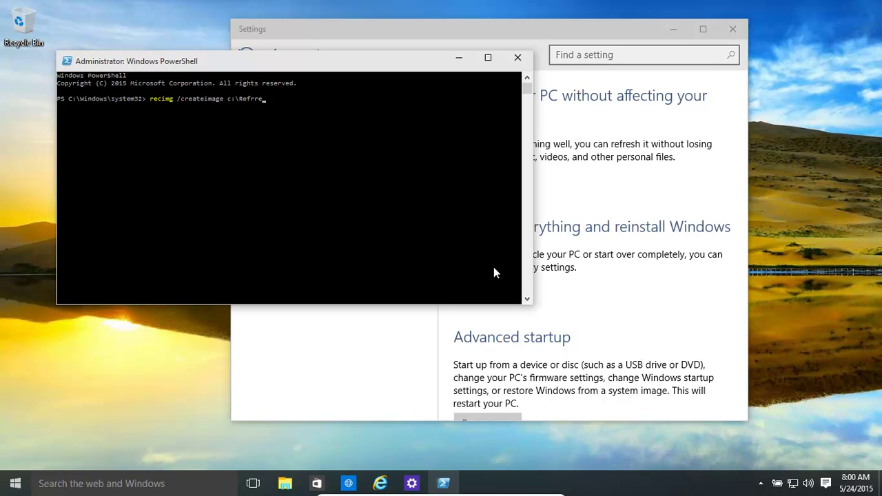
key("BackSpace")
key("BackSpace")
type("eshImage\\")
key("Left")
key("Left")
key("Left")
key("Left")
key("Left")
key("Left")
key("Left")
key("Left")
Step: Check the available drives and their free space in File Explorer's This PC
left_click(286, 484)
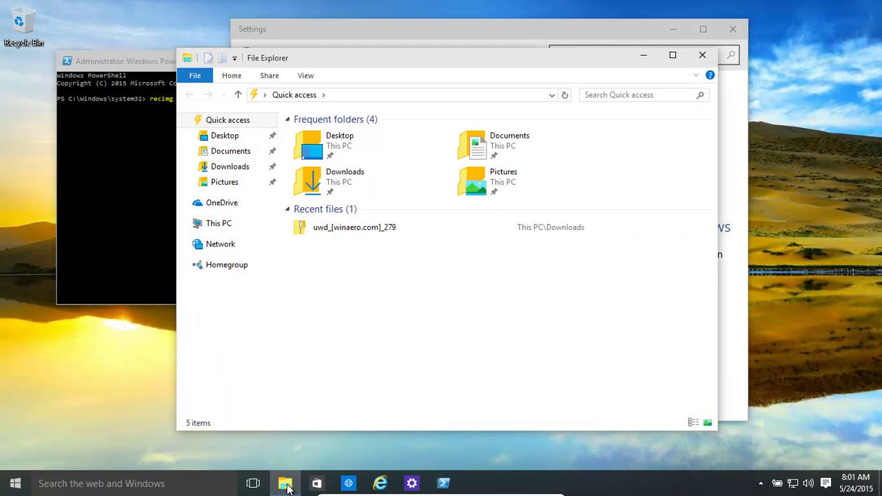
left_click(214, 230)
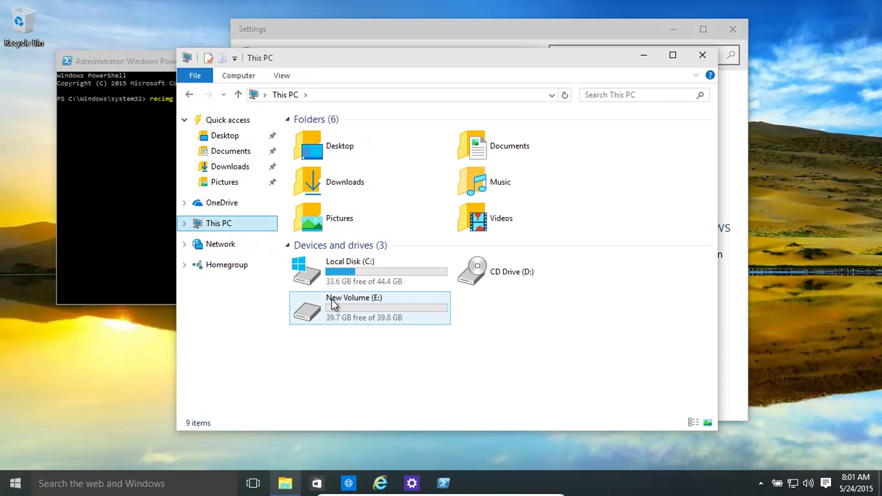
left_click(703, 57)
Step: Change the image path's drive from c: to e: and run recimg to create CustomRefresh.wim
left_click(196, 157)
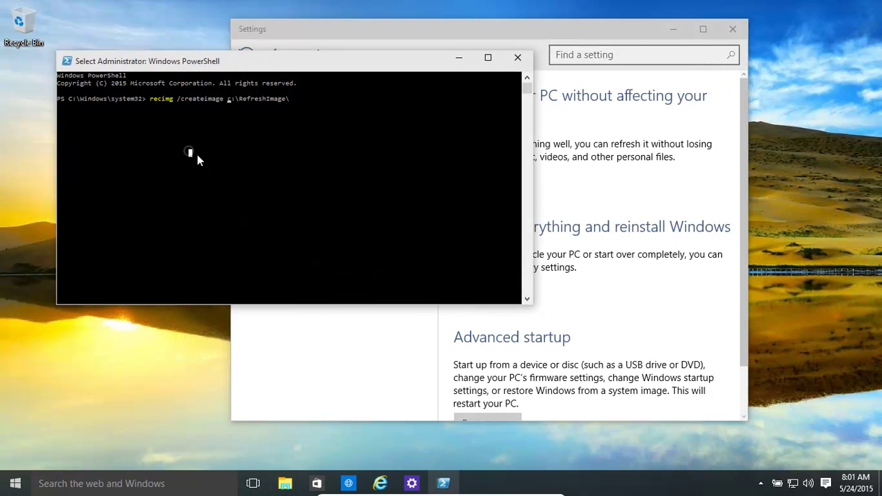
key("Escape")
key("ctrl+Left")
key("Delete")
type("e")
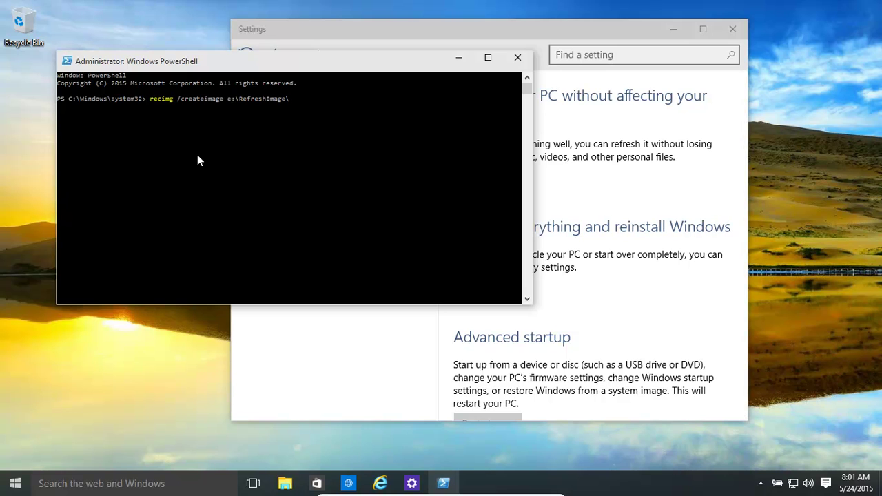
key("Return")
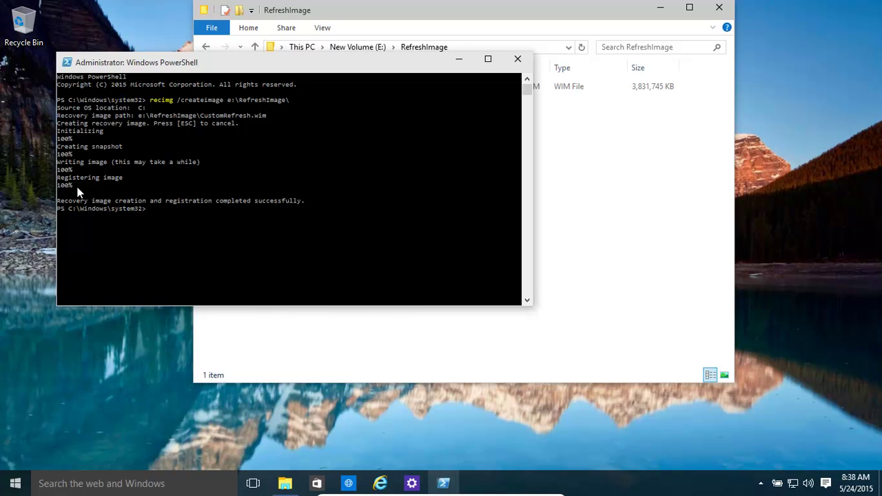
left_click(536, 14)
left_click(394, 85)
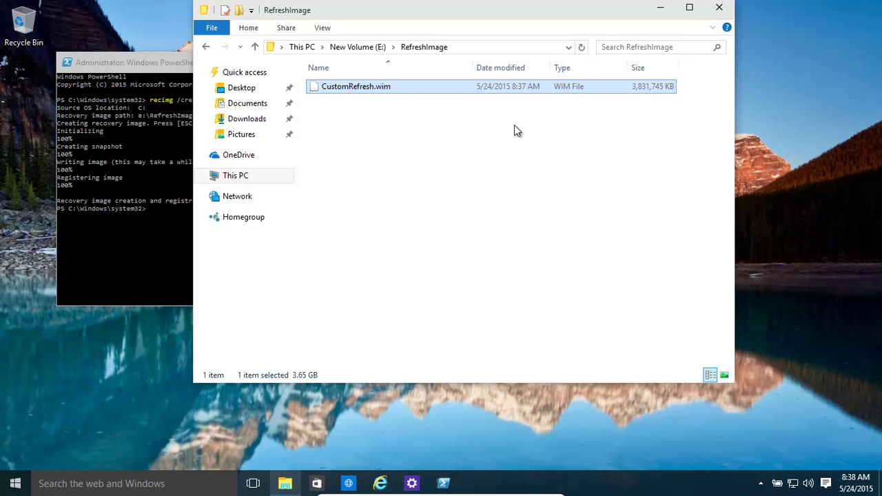
left_click(146, 240)
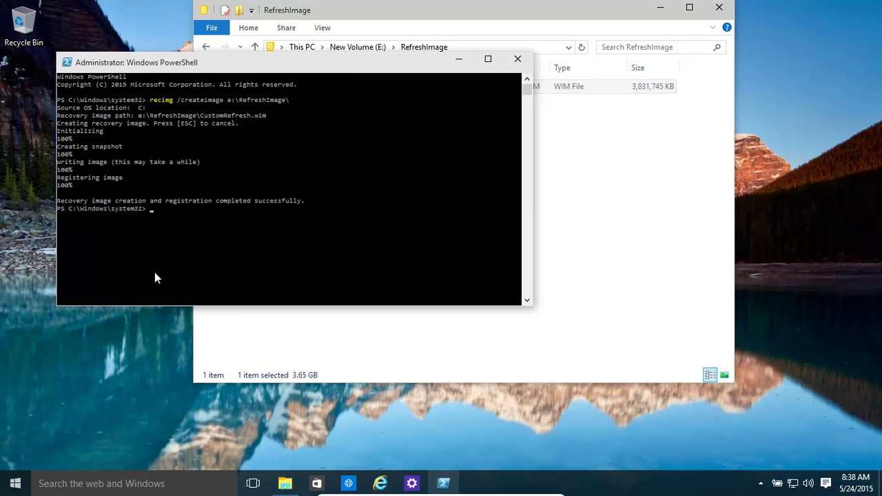
Step: Run recimg /showcurrent to confirm the RefreshImage folder is the registered refresh image
type("recimg /showcurrent")
key("Return")
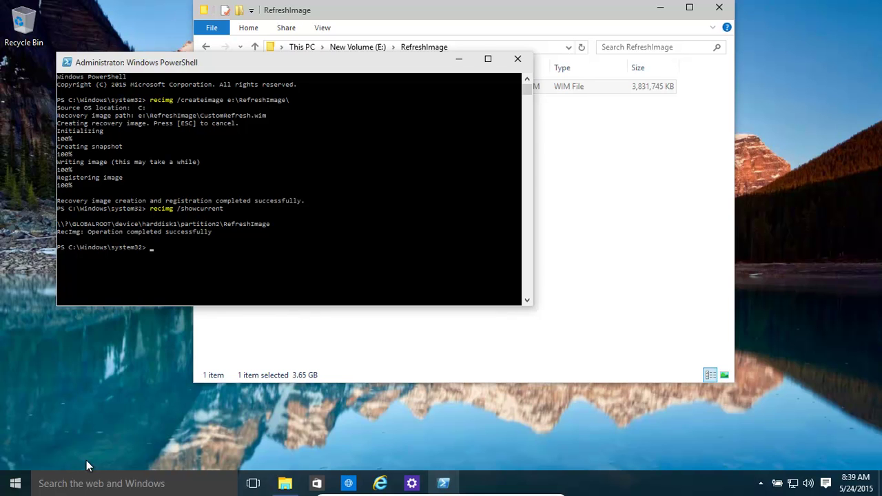
Step: Go to Settings > Update & security > Recovery to view the Refresh your PC option
left_click(421, 491)
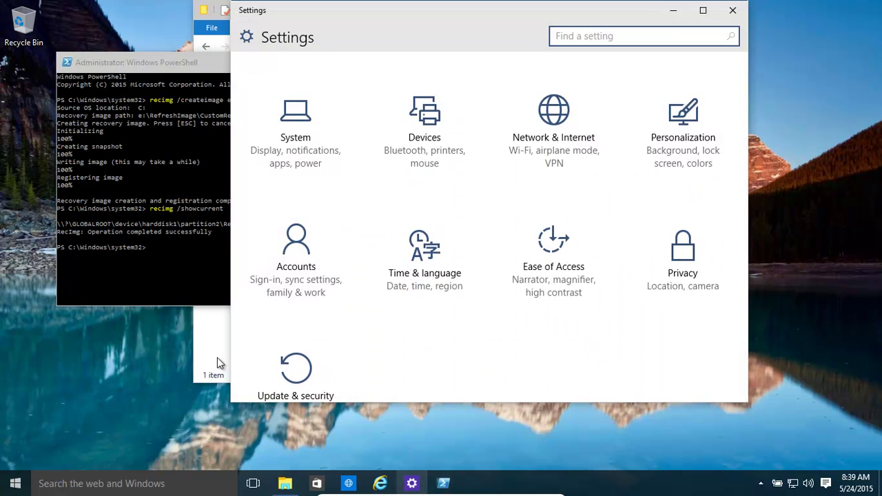
left_click(309, 384)
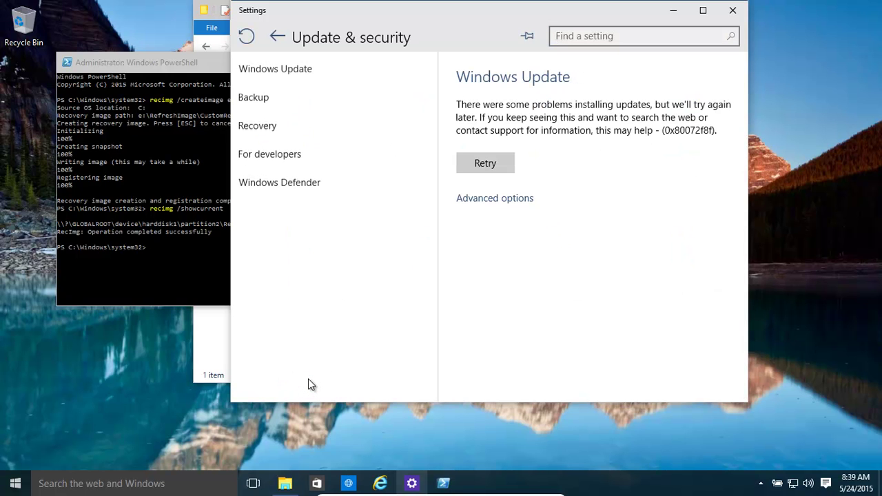
left_click(267, 131)
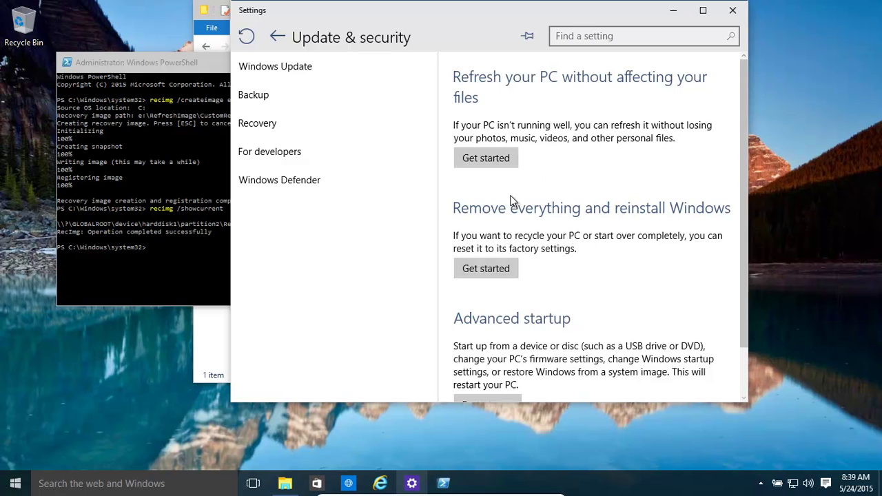
left_click(17, 487)
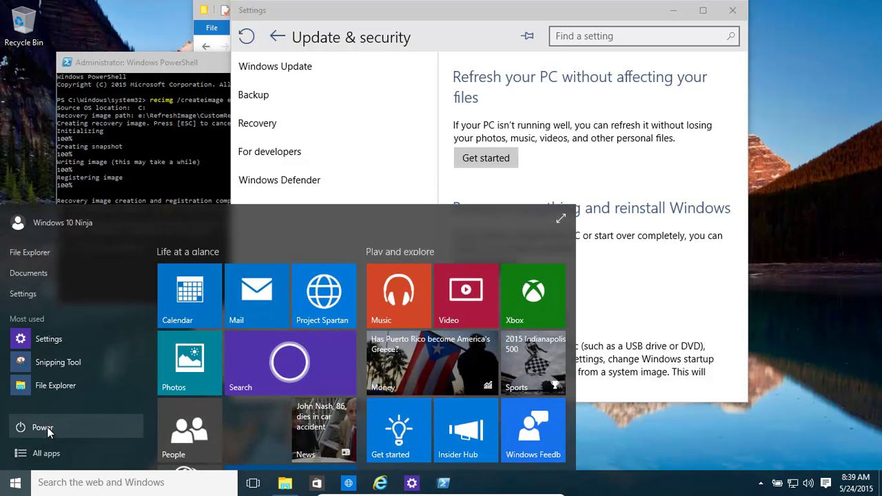
Step: Shift+Restart from the Start button's Shut down or sign out menu to enter advanced startup
right_click(19, 488)
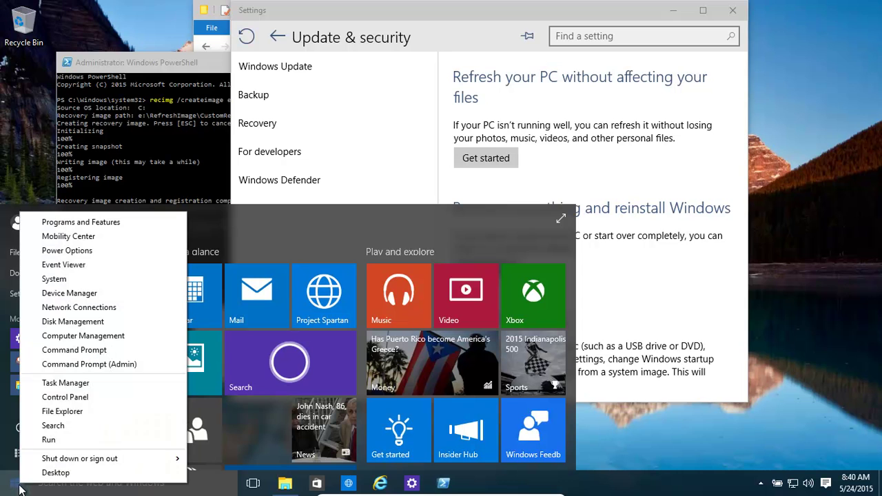
mouse_move(140, 466)
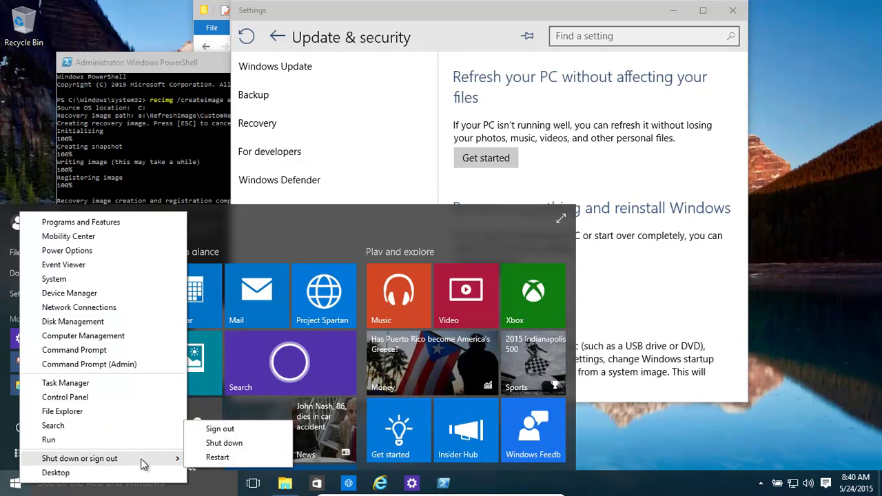
key("shift")
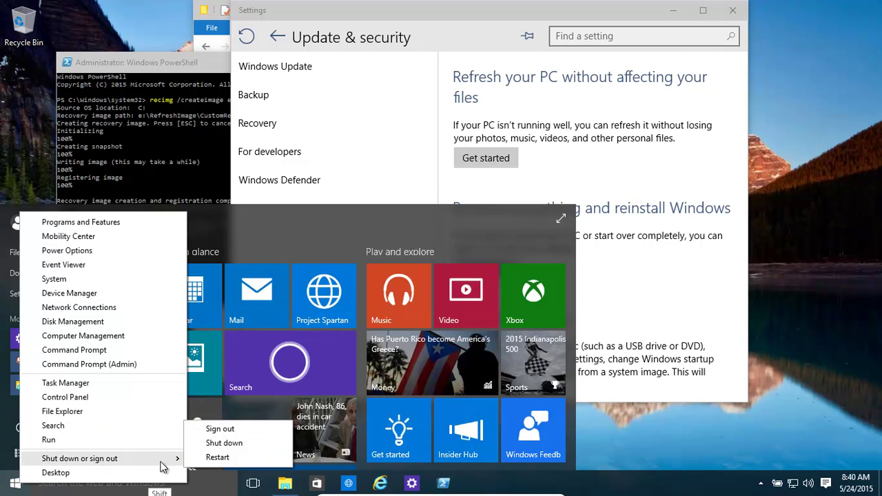
left_click(219, 459, "shift")
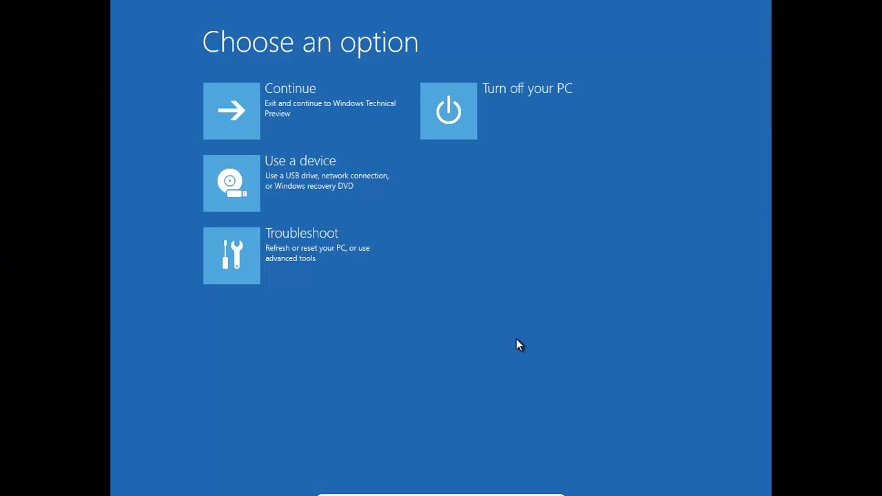
Step: Choose Troubleshoot > Refresh your PC and advance past the summary to All ready to go
left_click(316, 252)
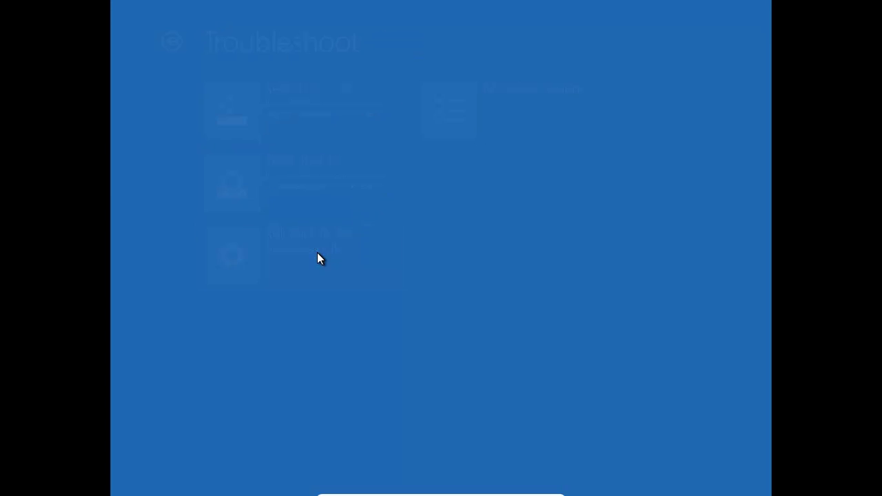
left_click(326, 112)
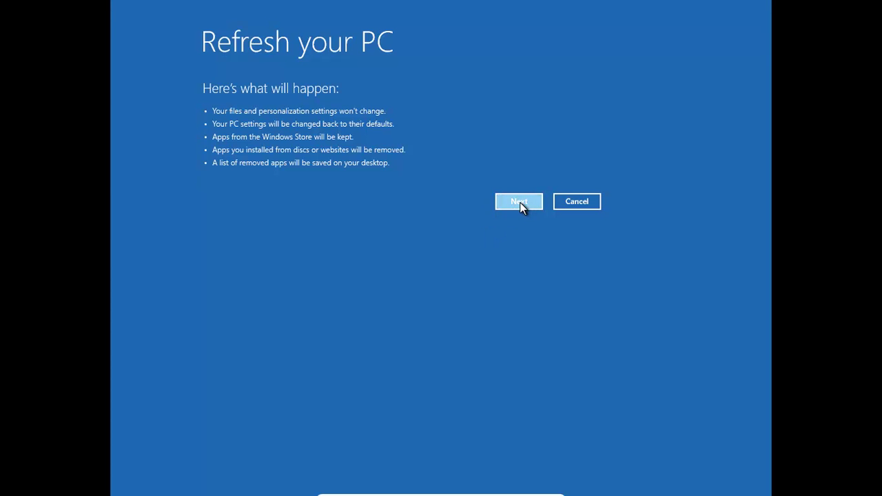
left_click(519, 199)
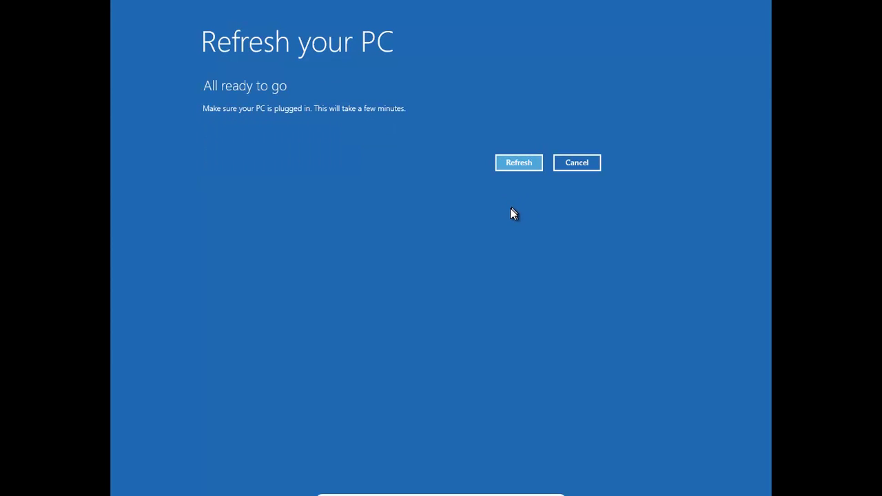